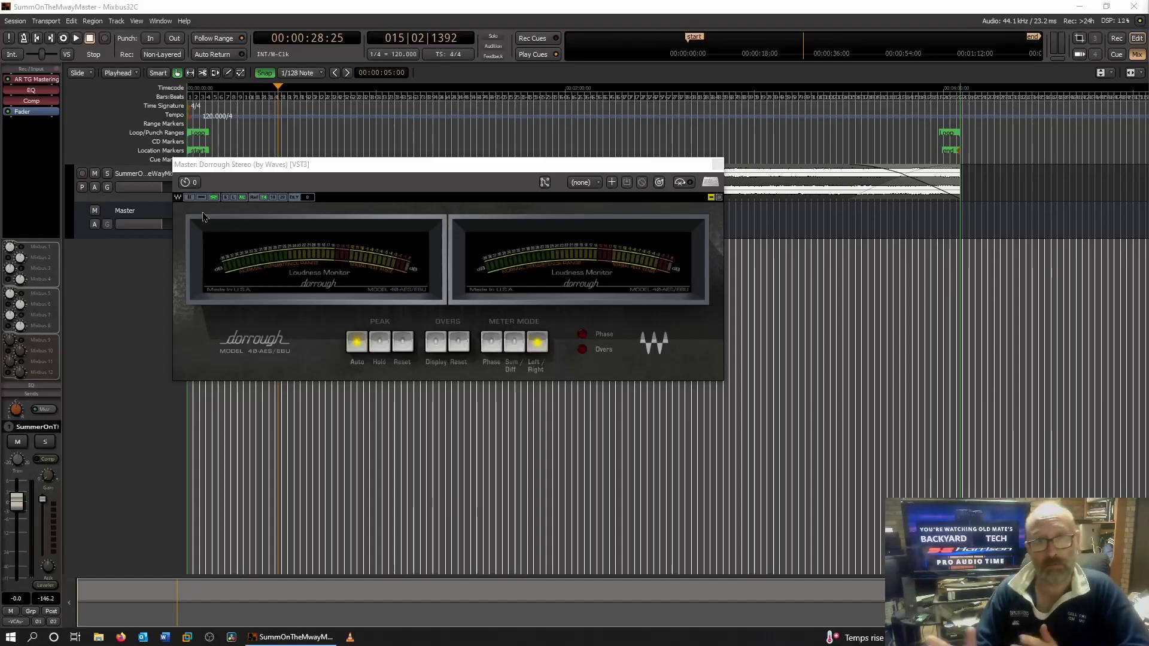
- Cycle the Dorrough Stereo meter through the vertical 380-D and horizontal 280-D layouts, ending on the dual-arc 40-AES/EBU layout
left_click(190, 197)
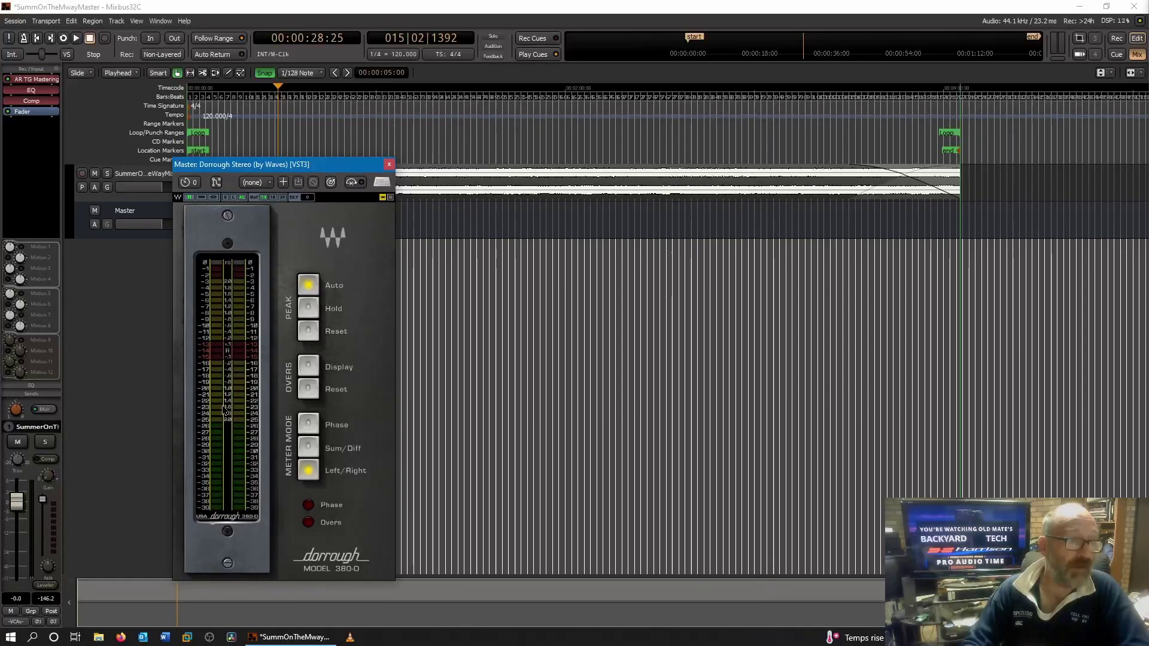
left_click(210, 209)
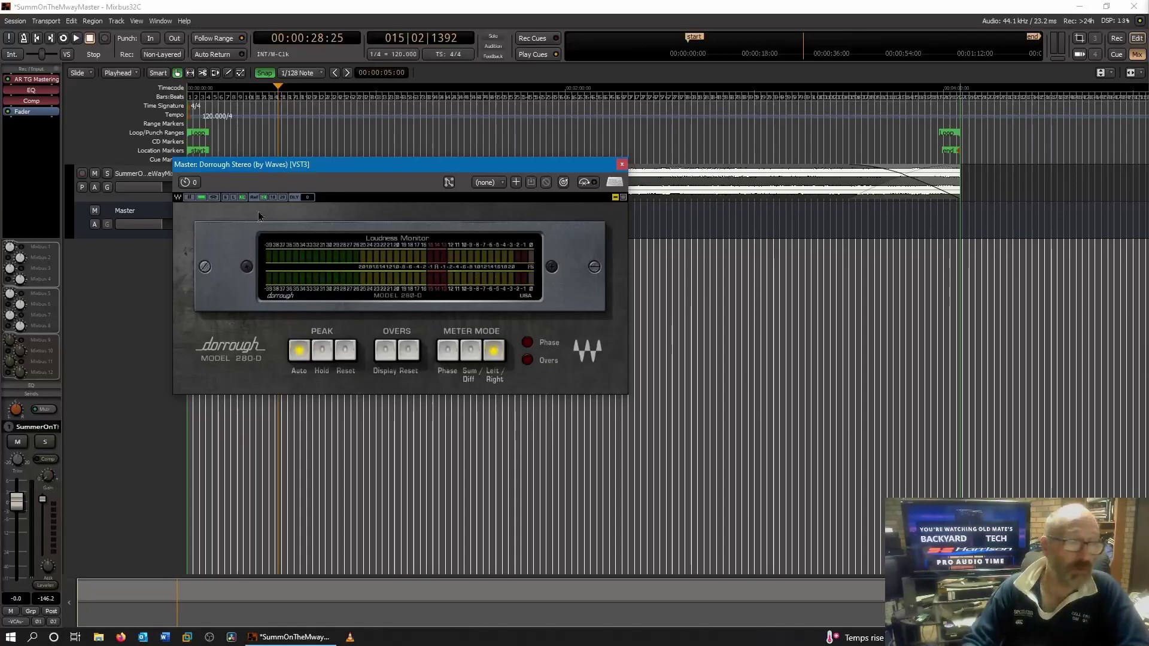
left_click(205, 206)
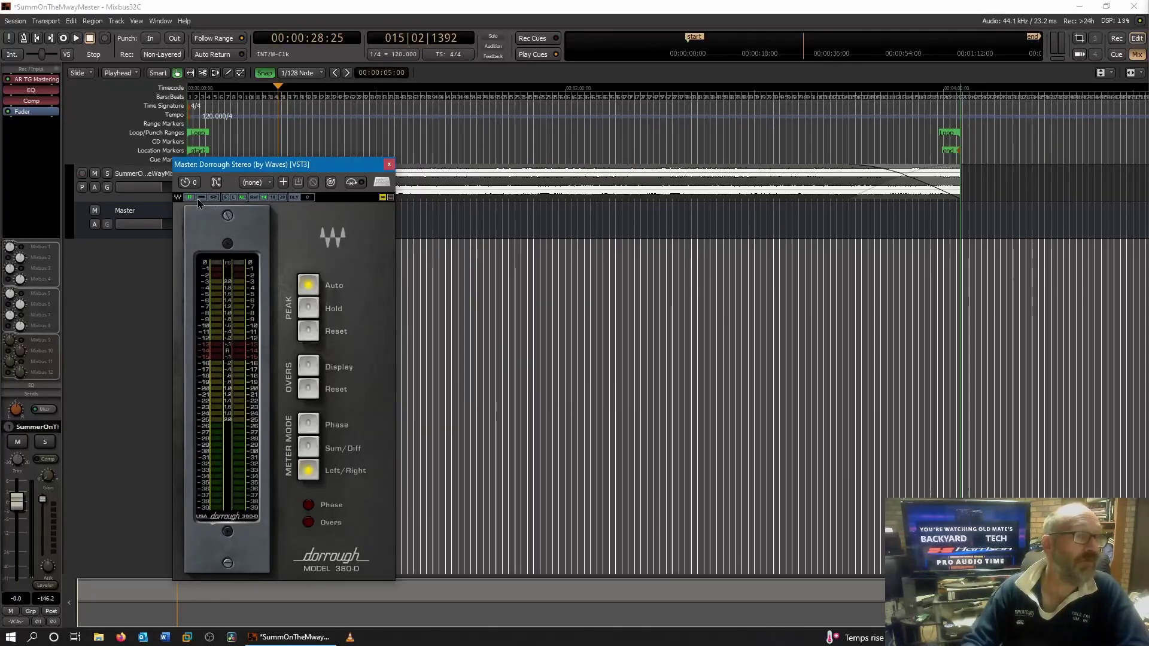
left_click(202, 205)
left_click(213, 197)
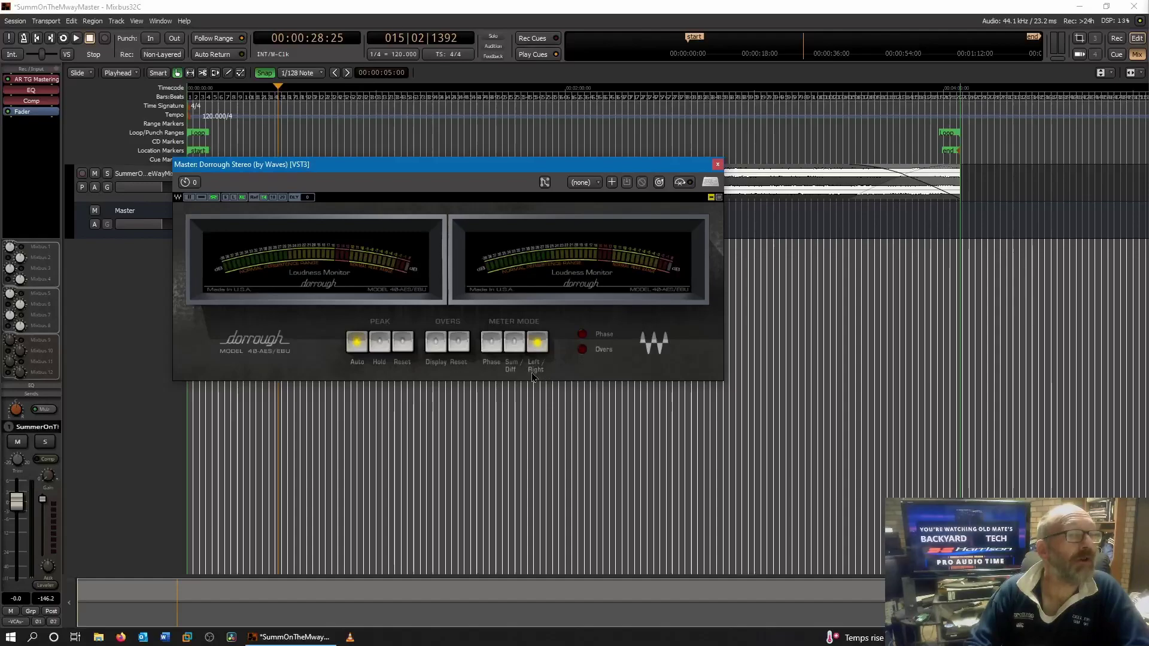
- Preview the Phase and Sum/Diff meter modes while playback is stopped, then return the meter to Left/Right
left_click(492, 344)
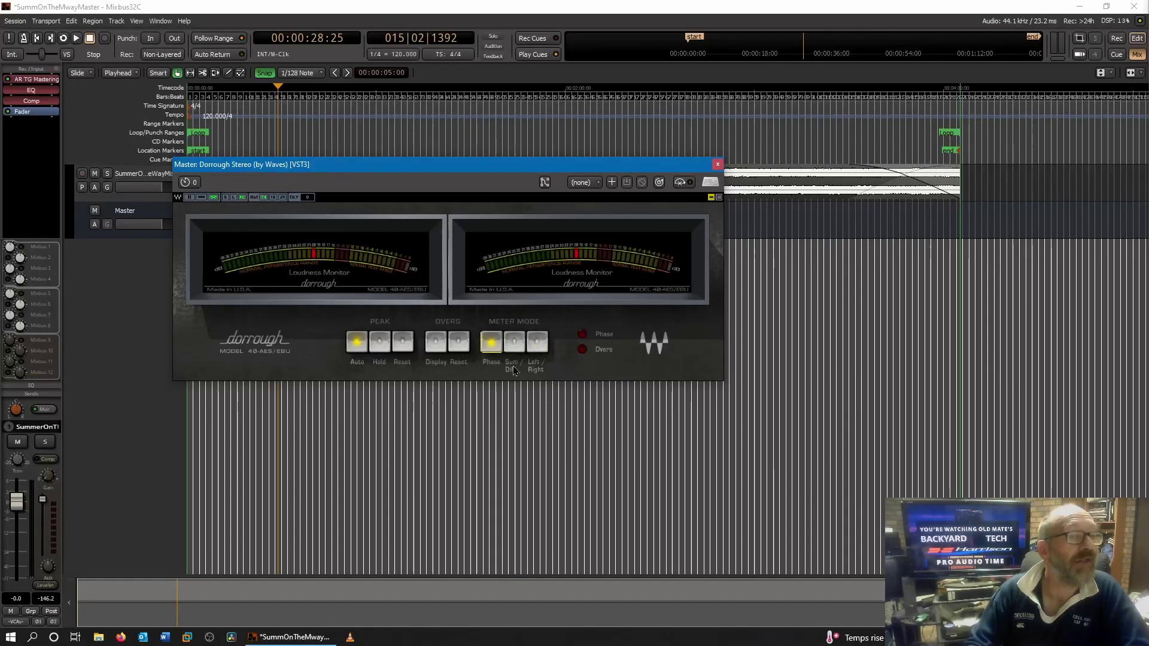
left_click(514, 345)
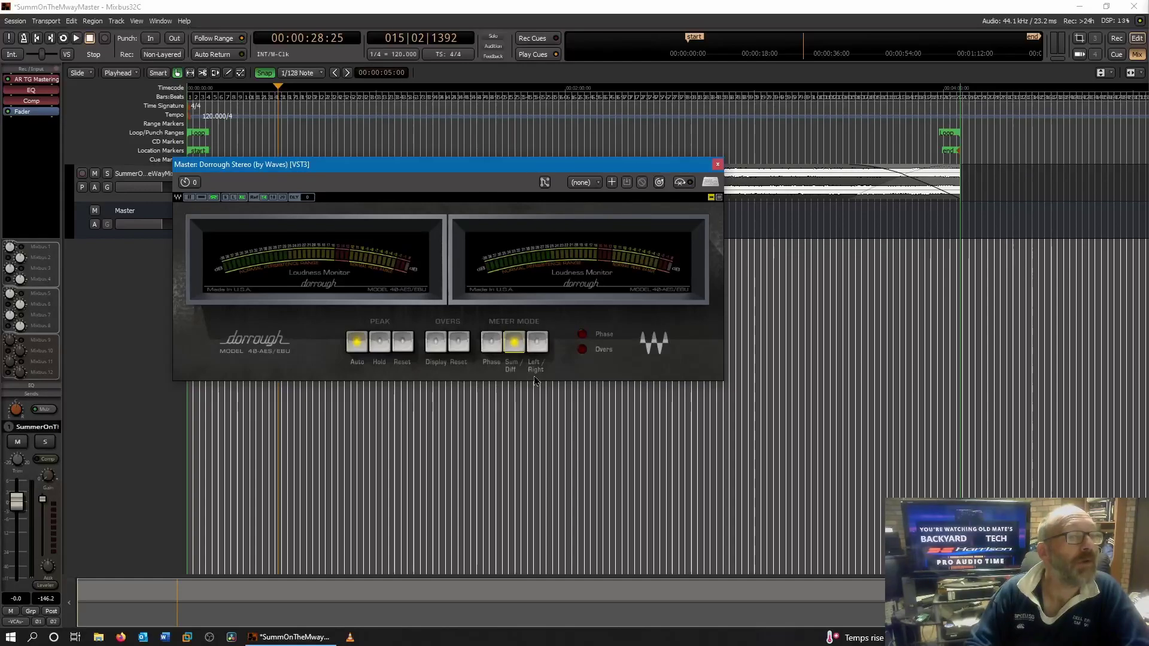
left_click(537, 366)
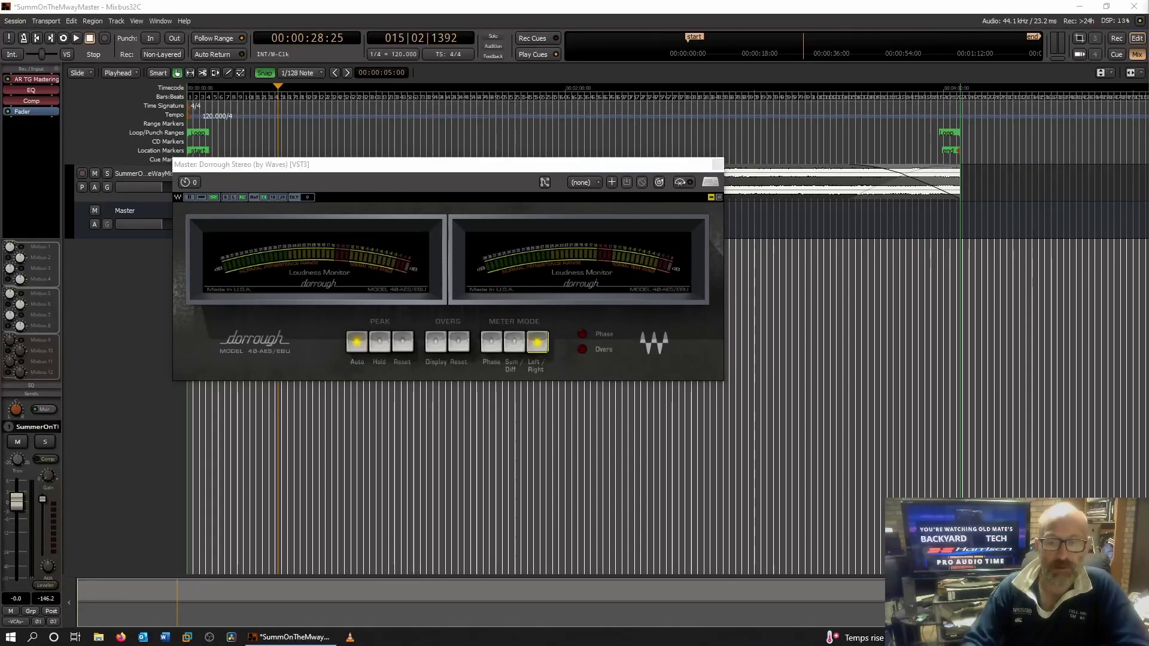
- Play the track from the playhead and view its levels on the vertical 380-D layout, returning to the 40-AES/EBU layout
left_click(183, 68)
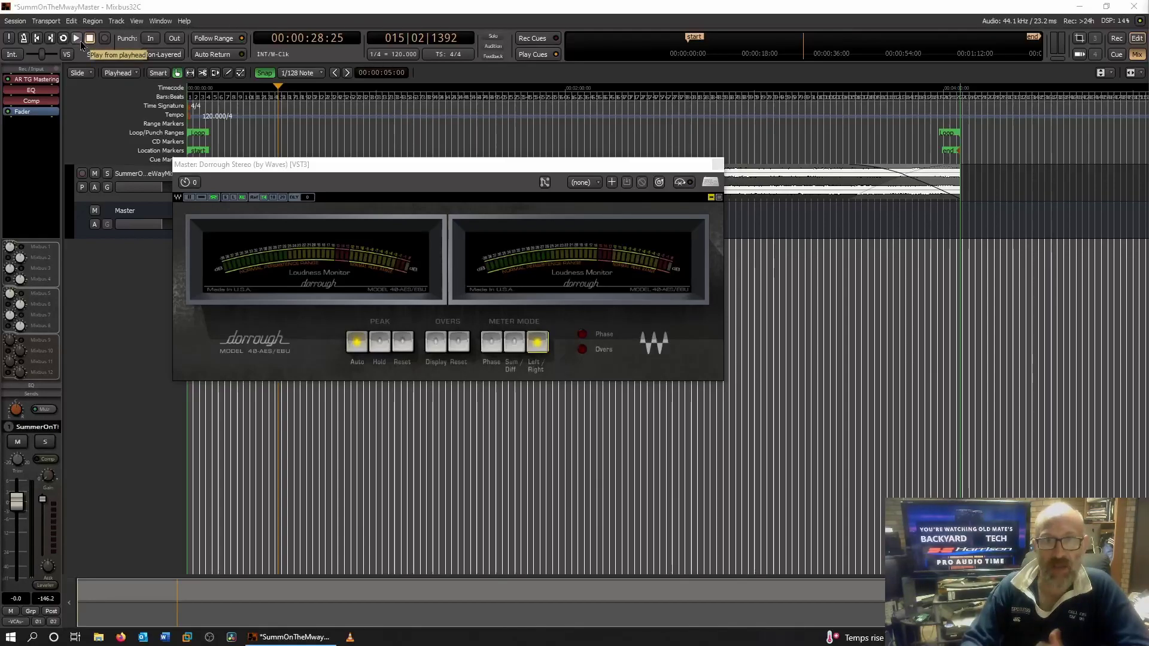
left_click(80, 40)
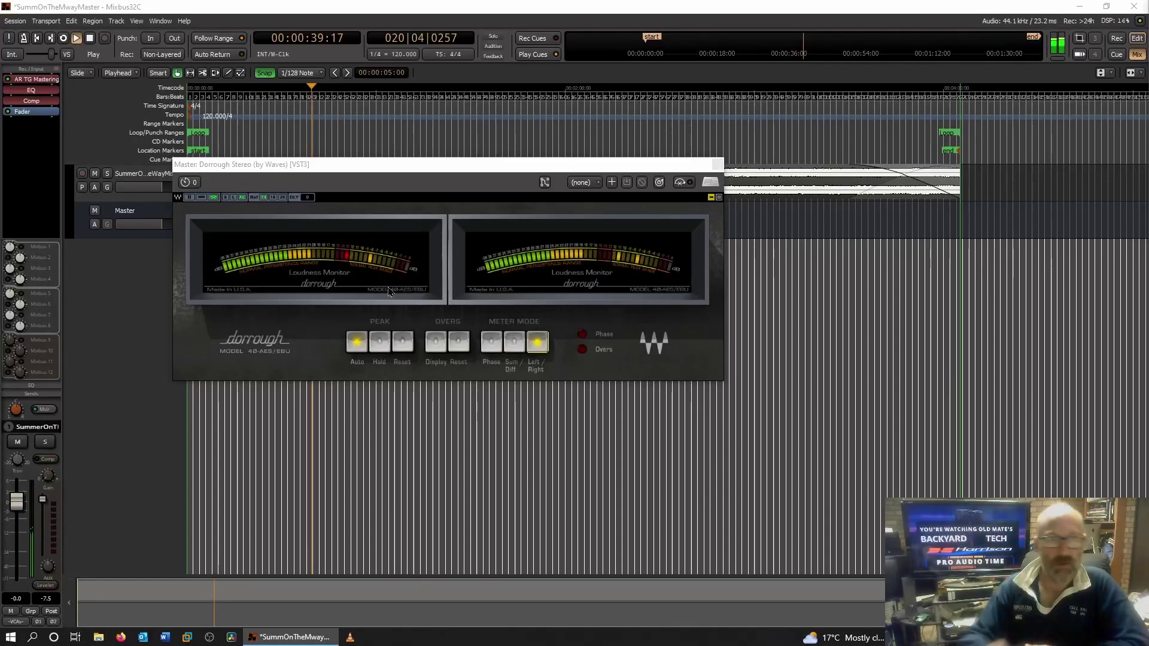
left_click(190, 197)
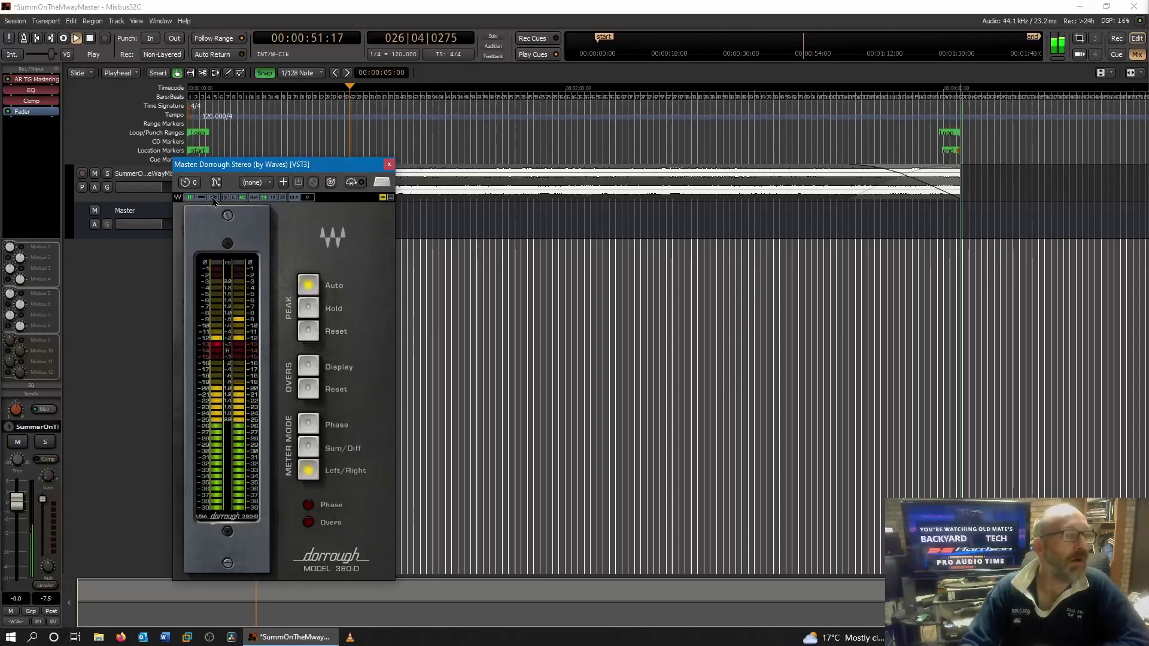
left_click(213, 198)
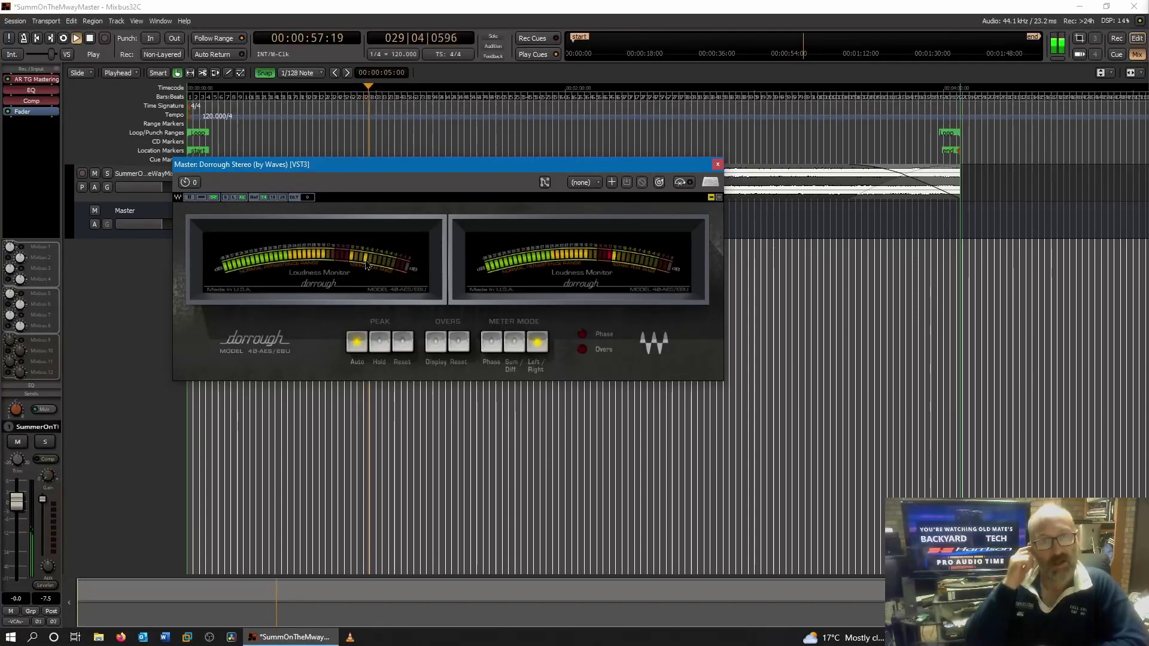
- Preview the Dorrough meter at its smallest size and restore the full-size view with its controls
left_click(233, 197)
left_click(225, 197)
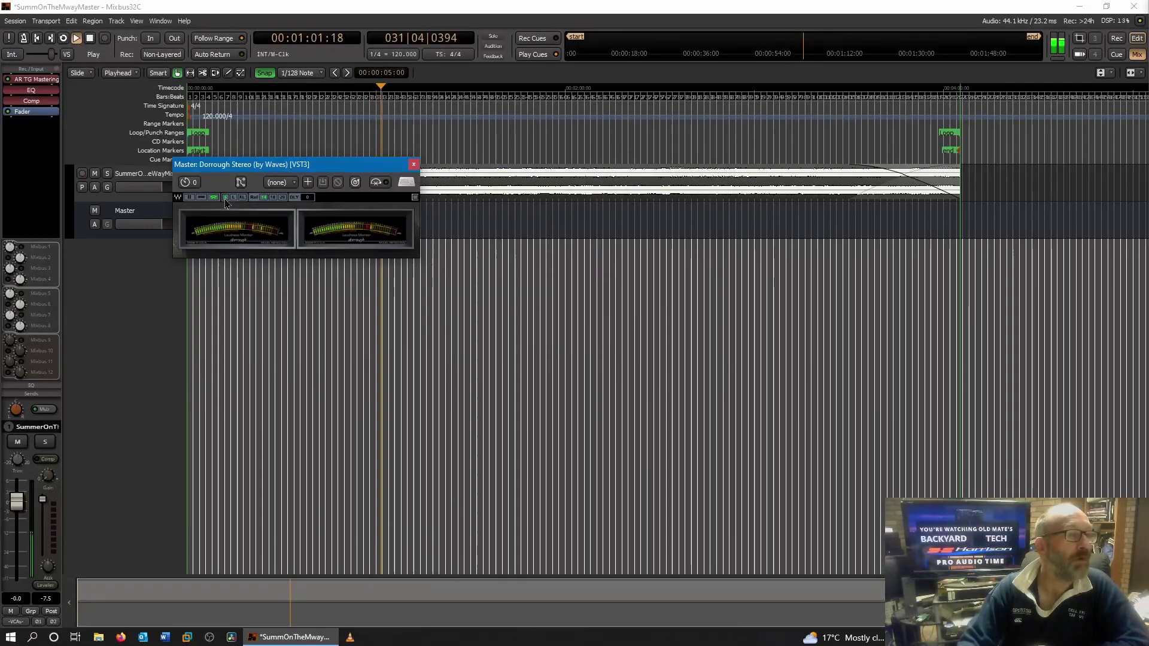
left_click(242, 197)
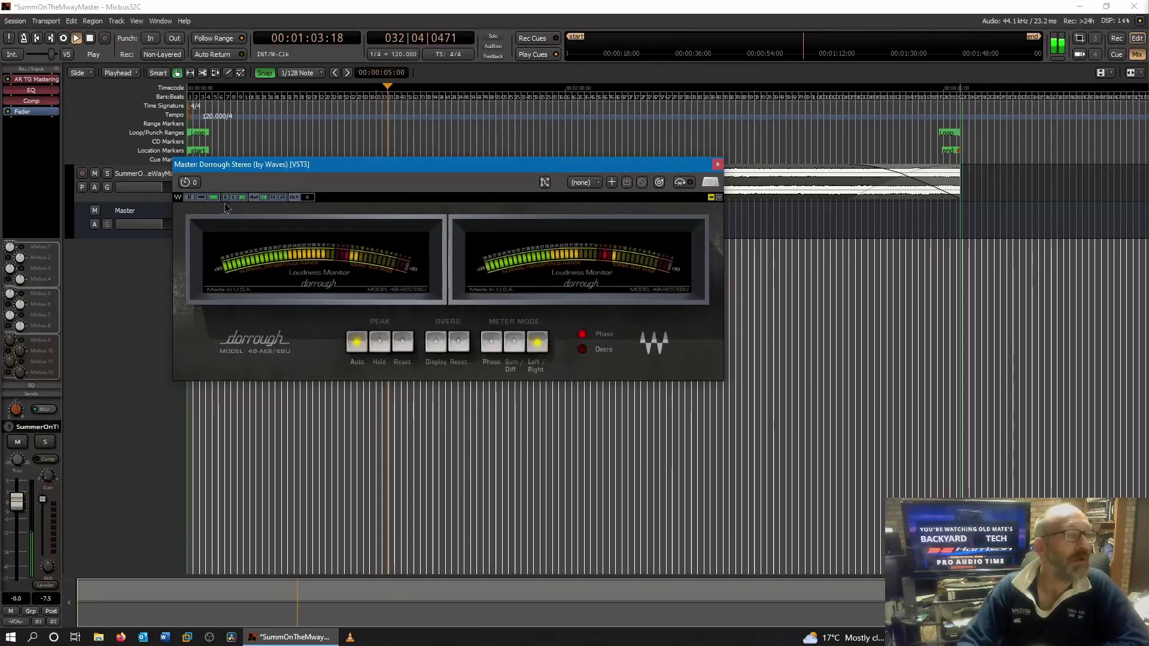
- Try the peak Hold mode during playback, reset the held peaks, and return peak handling to Auto
left_click(380, 347)
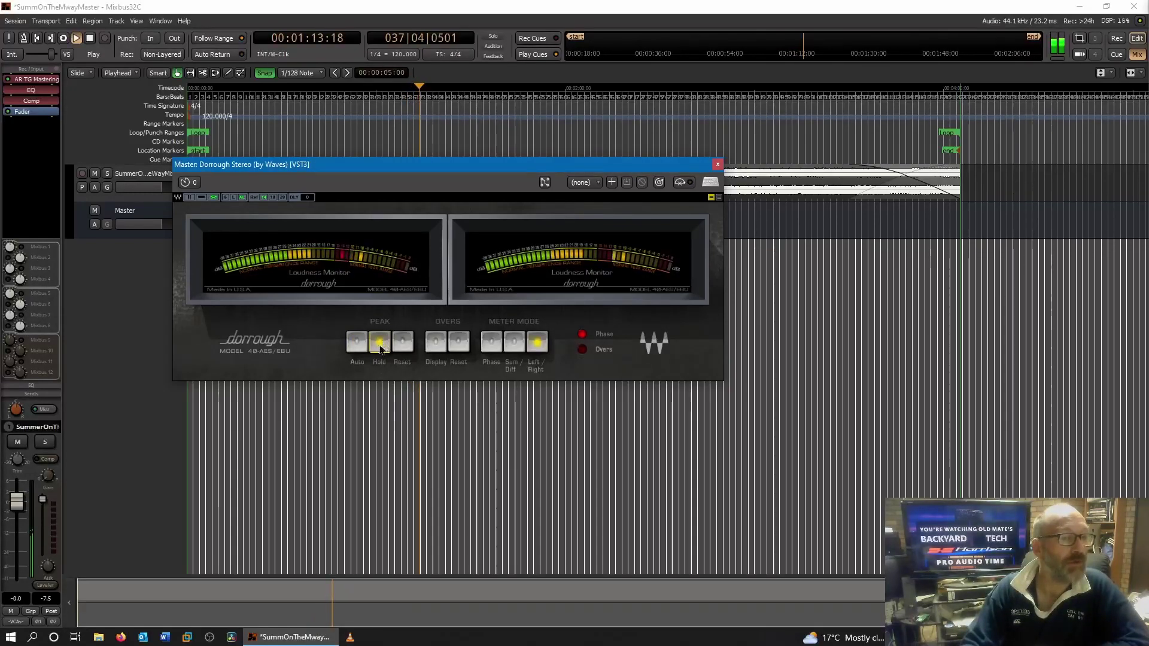
left_click(403, 344)
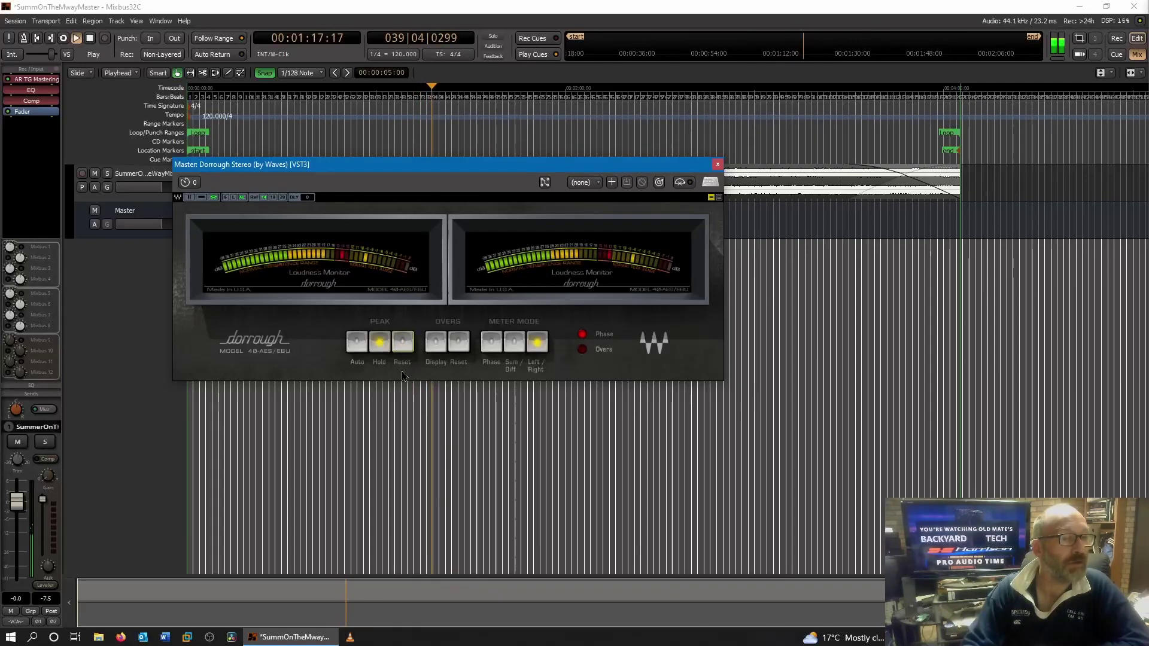
left_click(404, 345)
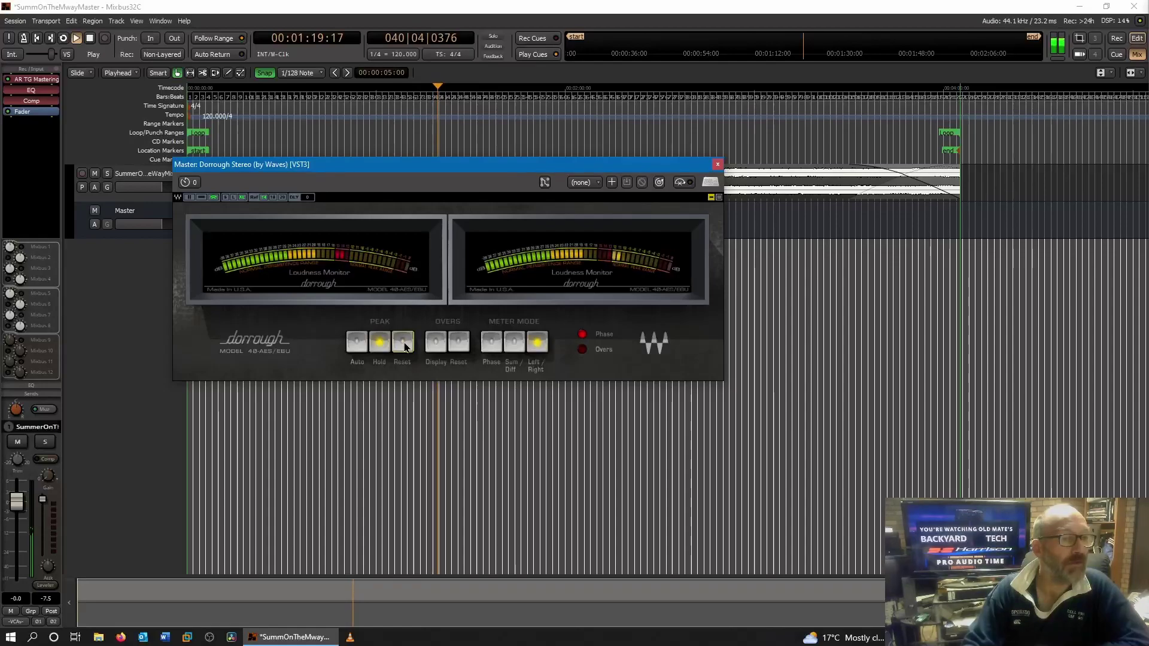
left_click(357, 343)
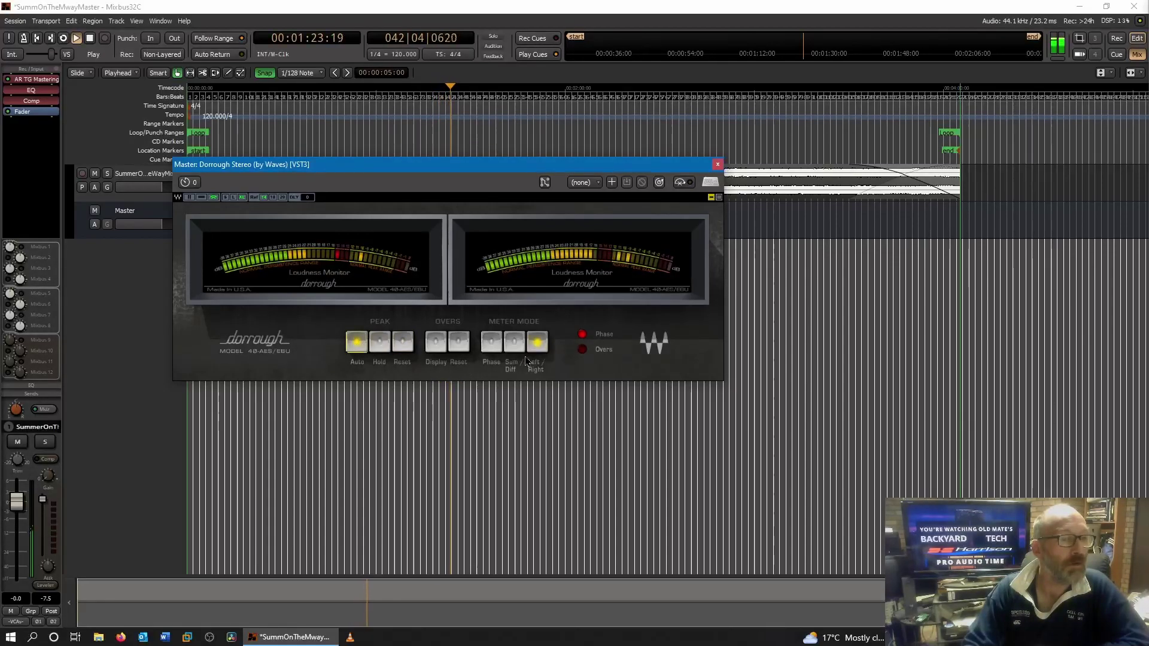
- Compare the Sum/Diff and Phase meter readings during playback, returning to Left/Right mode
left_click(513, 342)
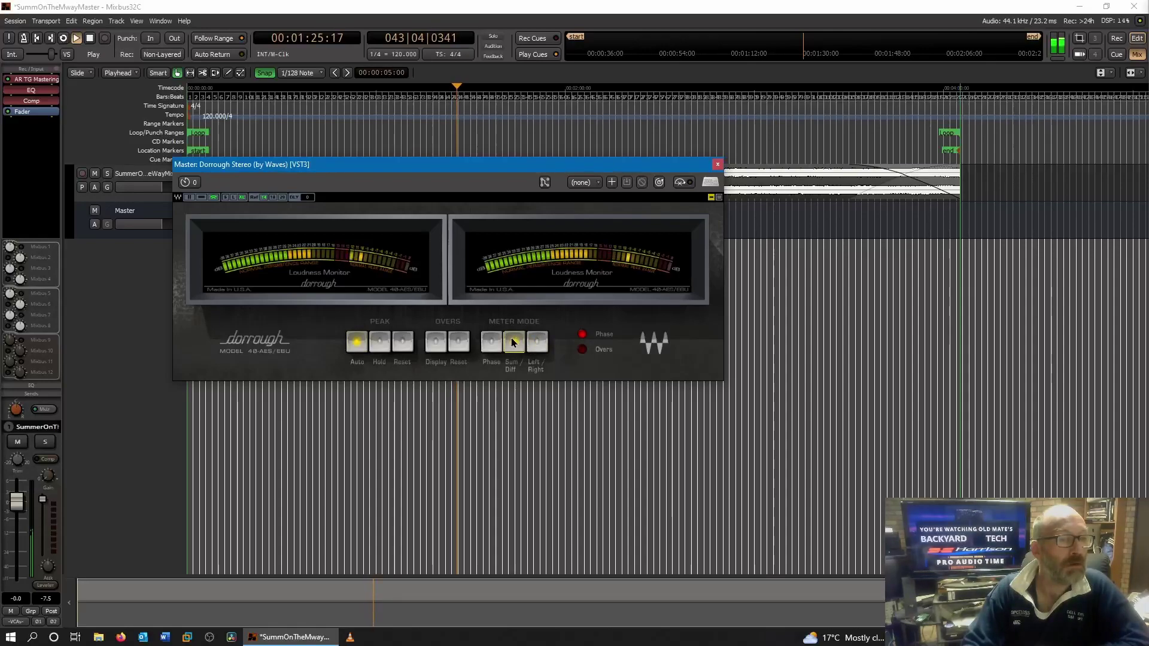
left_click(492, 343)
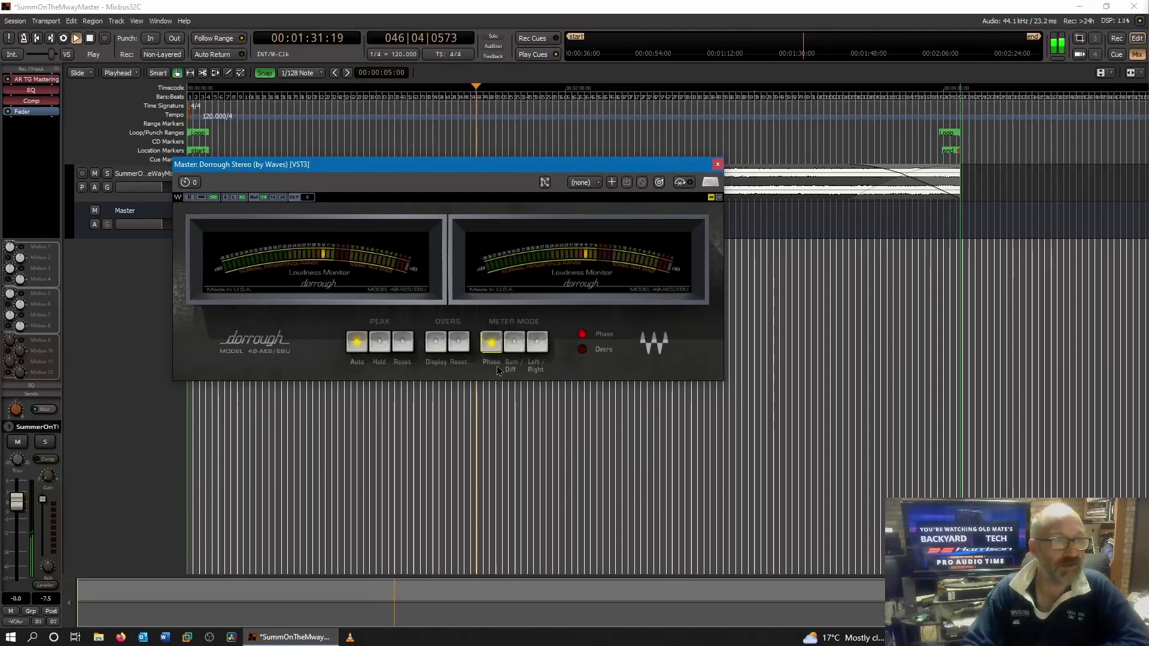
left_click(537, 342)
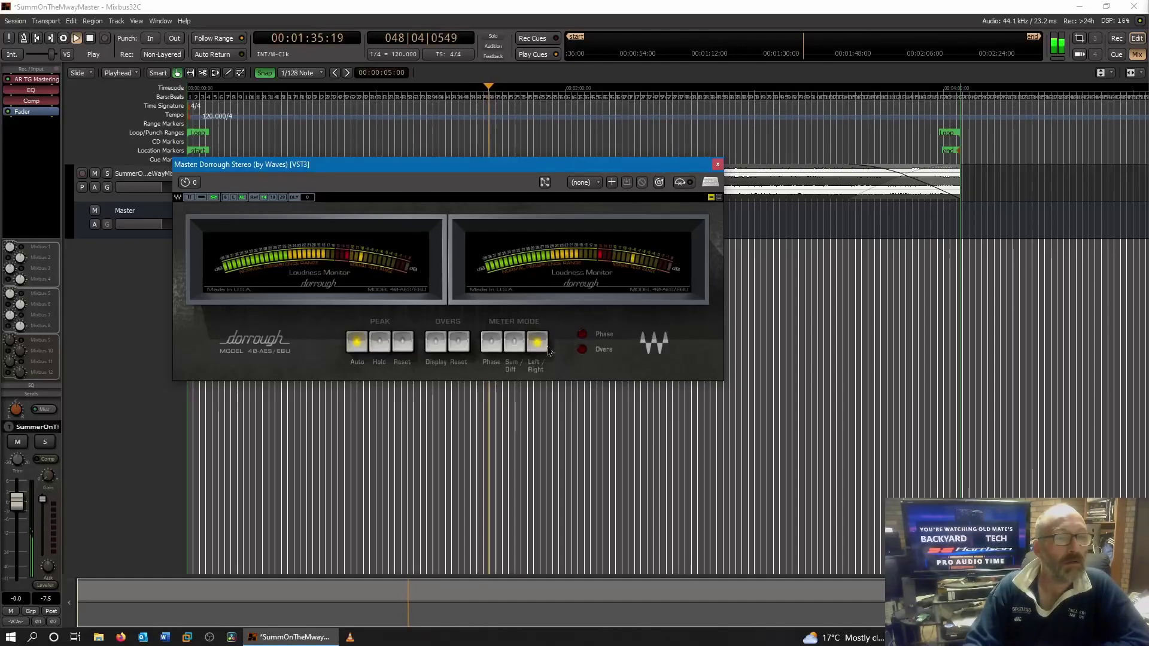
- Show the overs readout on both meters twice, each time switching back to the normal level display
left_click(438, 344)
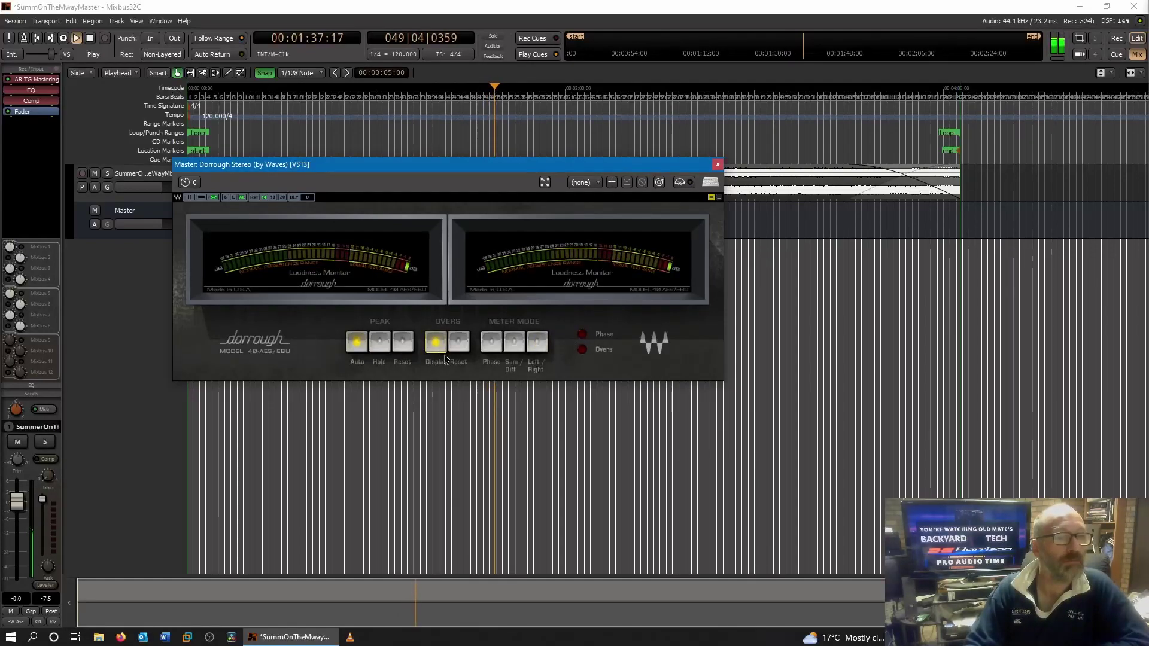
left_click(439, 344)
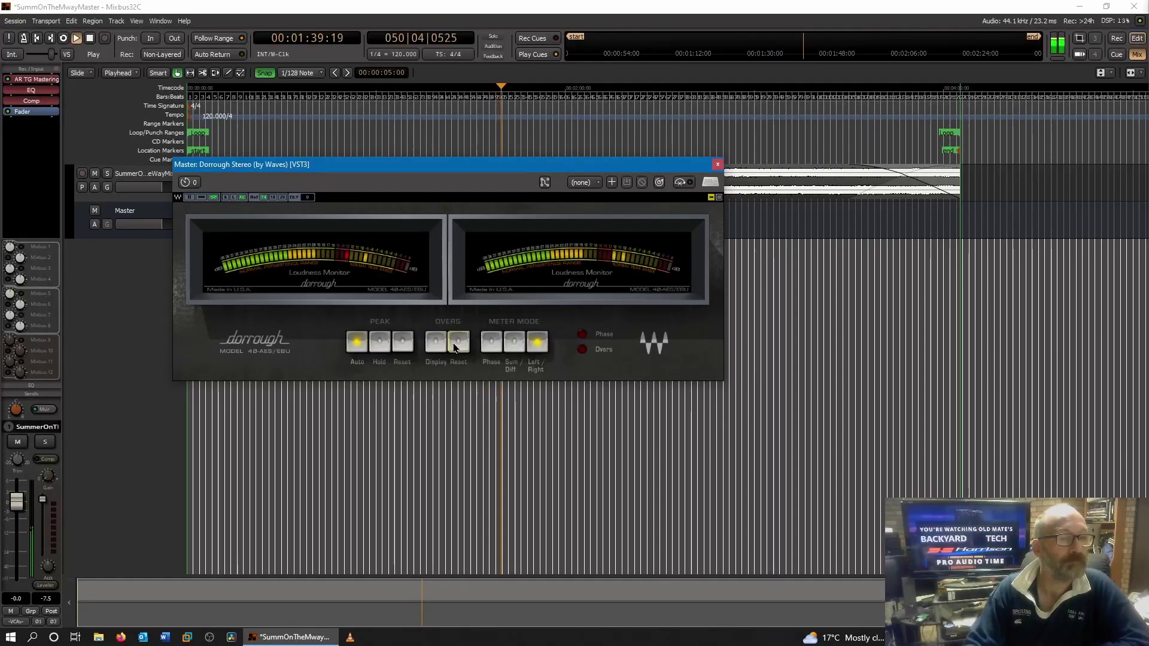
left_click(435, 343)
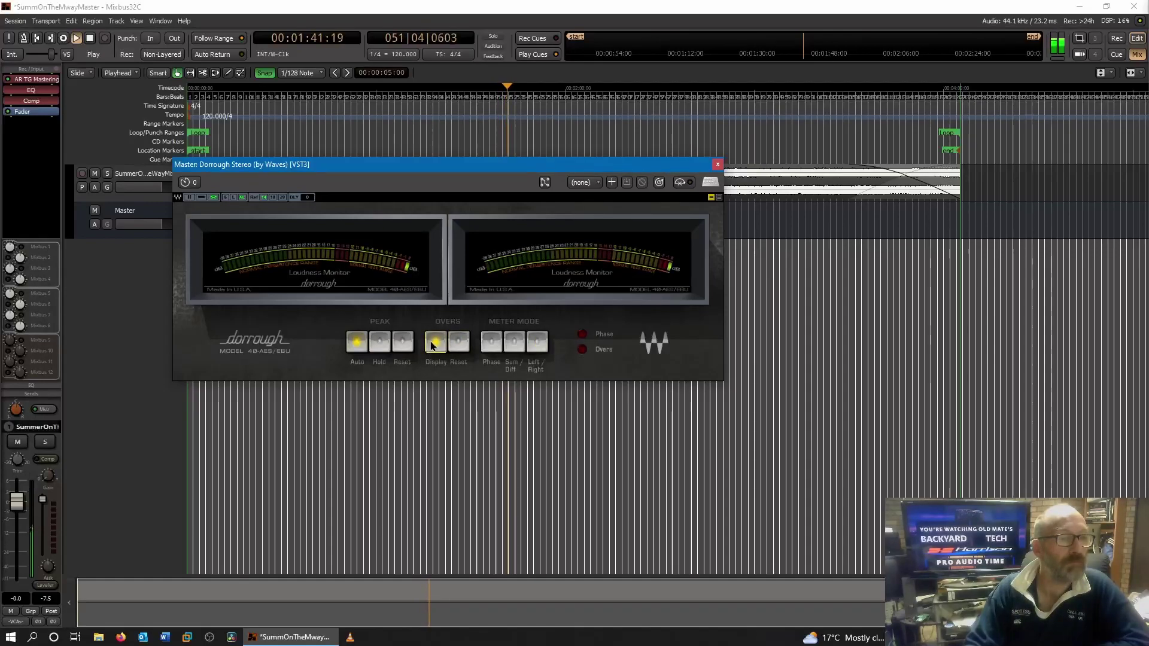
left_click(432, 344)
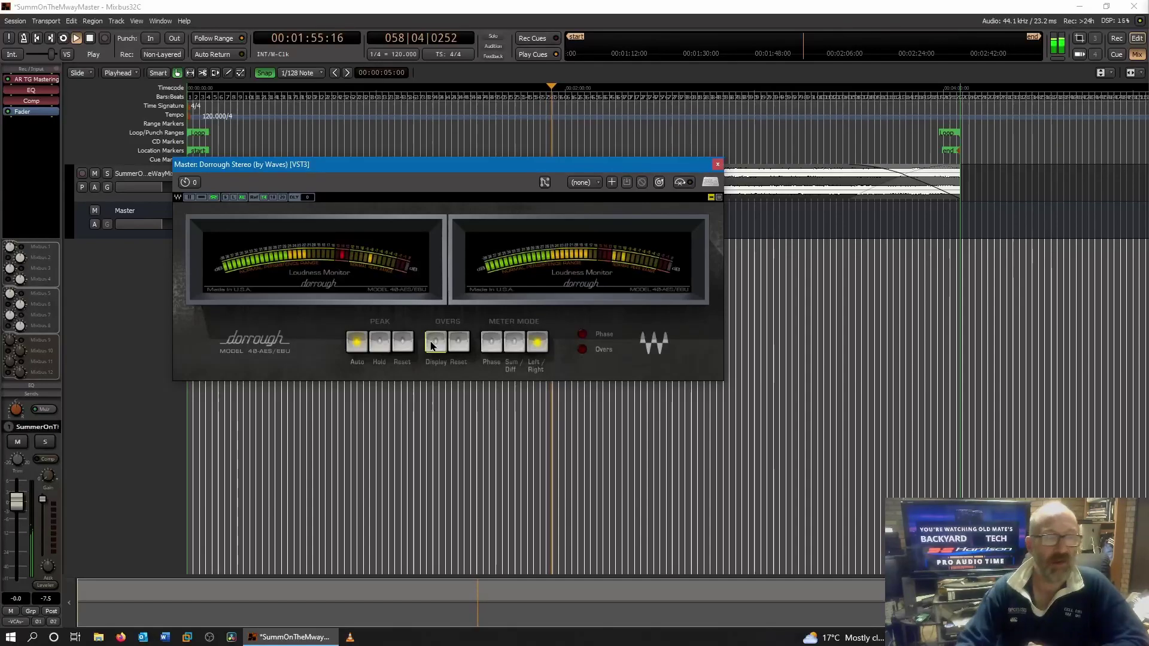
- View the playing track on the horizontal 280-D layout and return to the dual-arc 40-AES/EBU meters
left_click(804, 548)
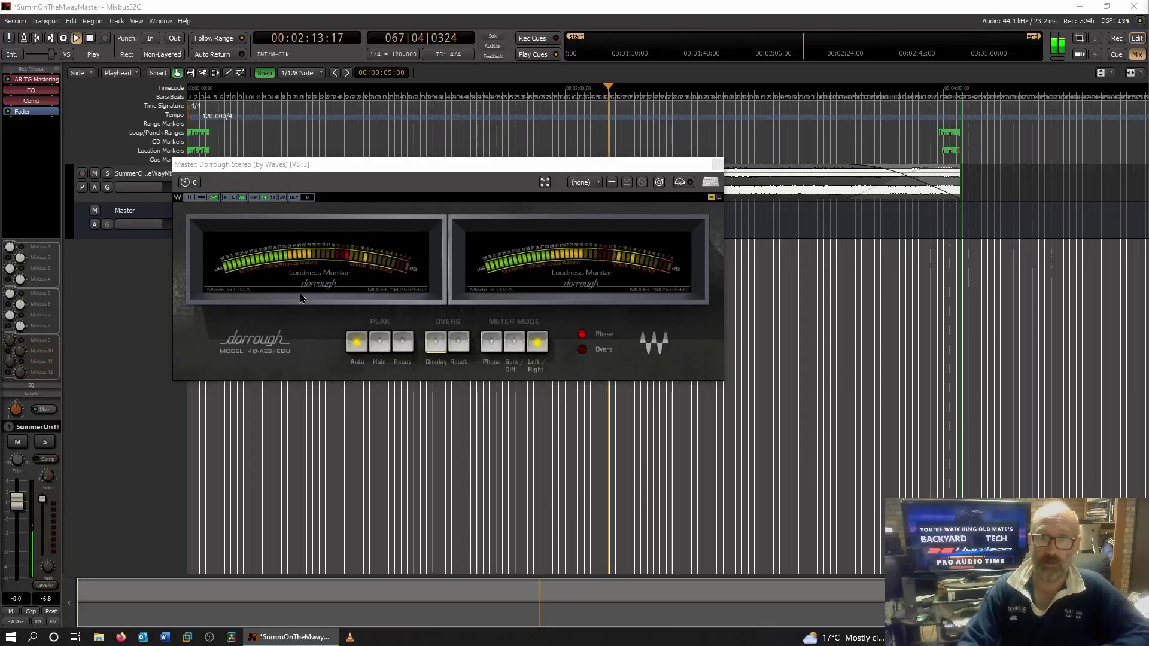
left_click(200, 198)
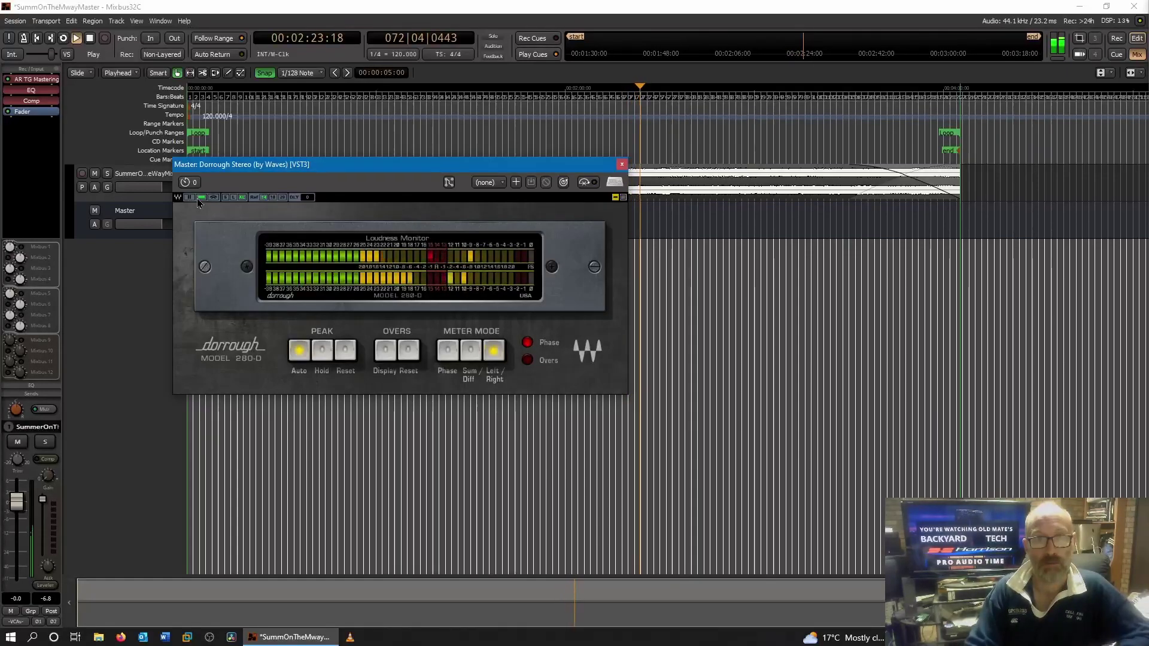
left_click(216, 198)
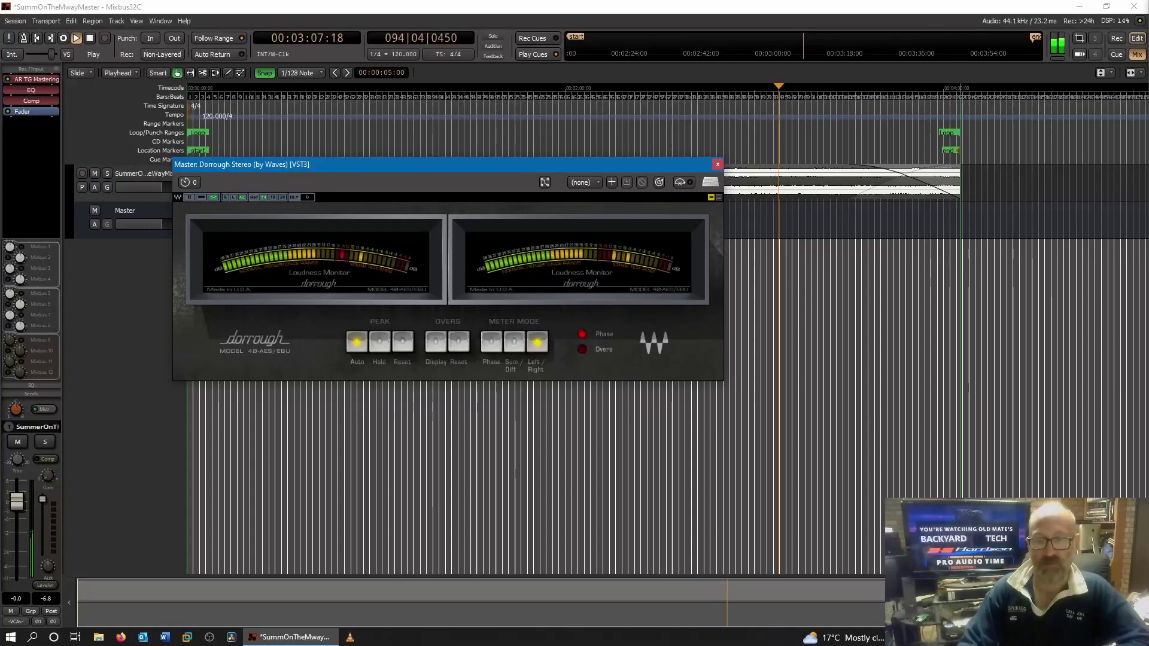
- Stop playback after the end of the track, leaving the Dorrough meter window open
left_click(798, 379)
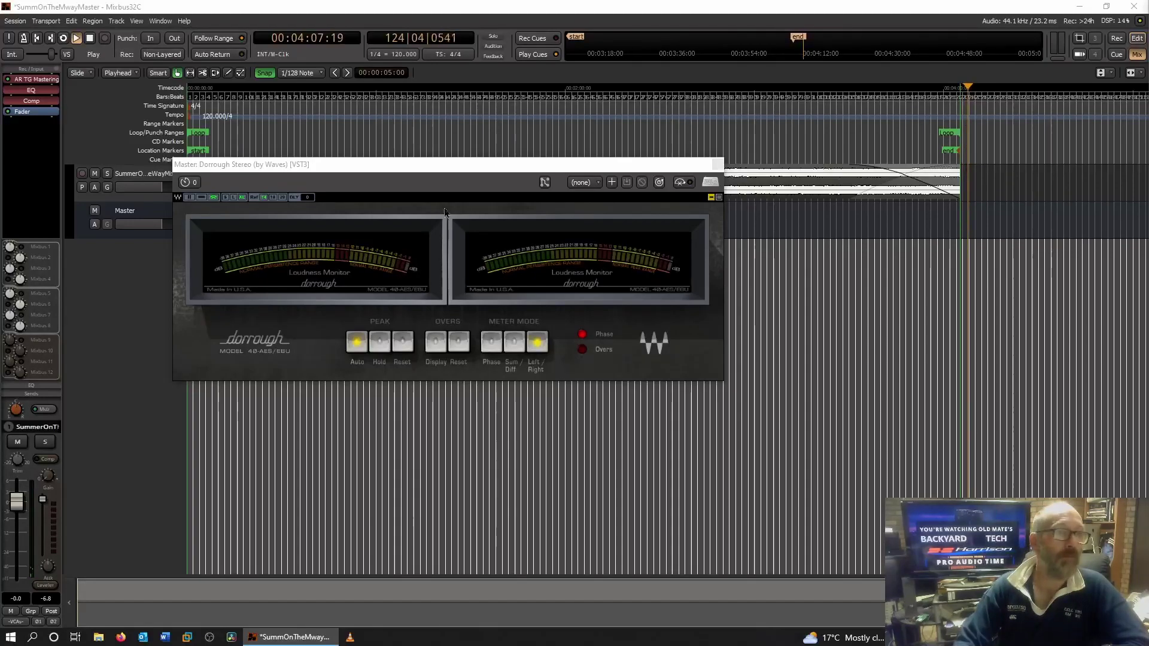
key("space")
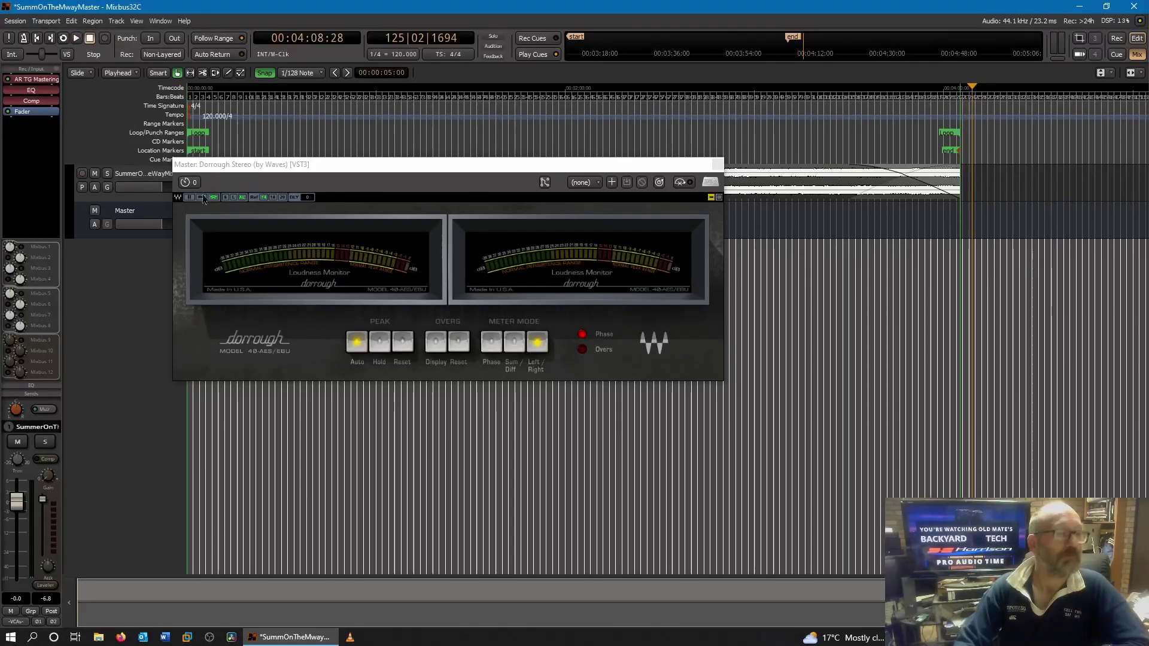
left_click(398, 167)
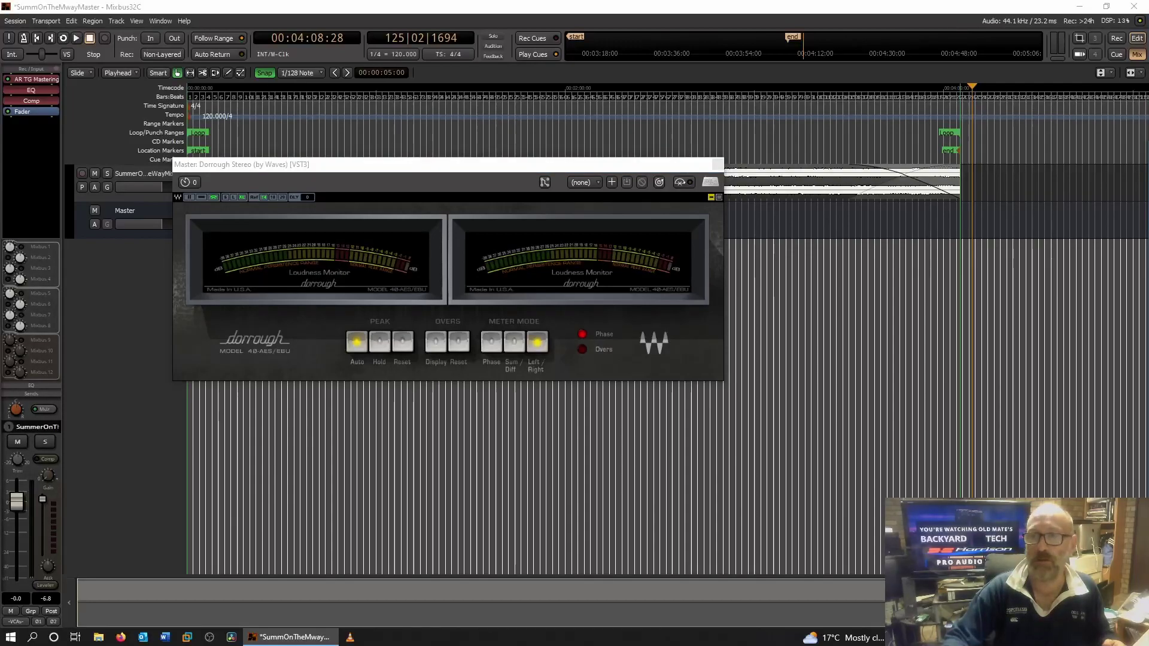
- Open the separate mixer window and maximize it to show the Master strip's plugins
key("alt+m")
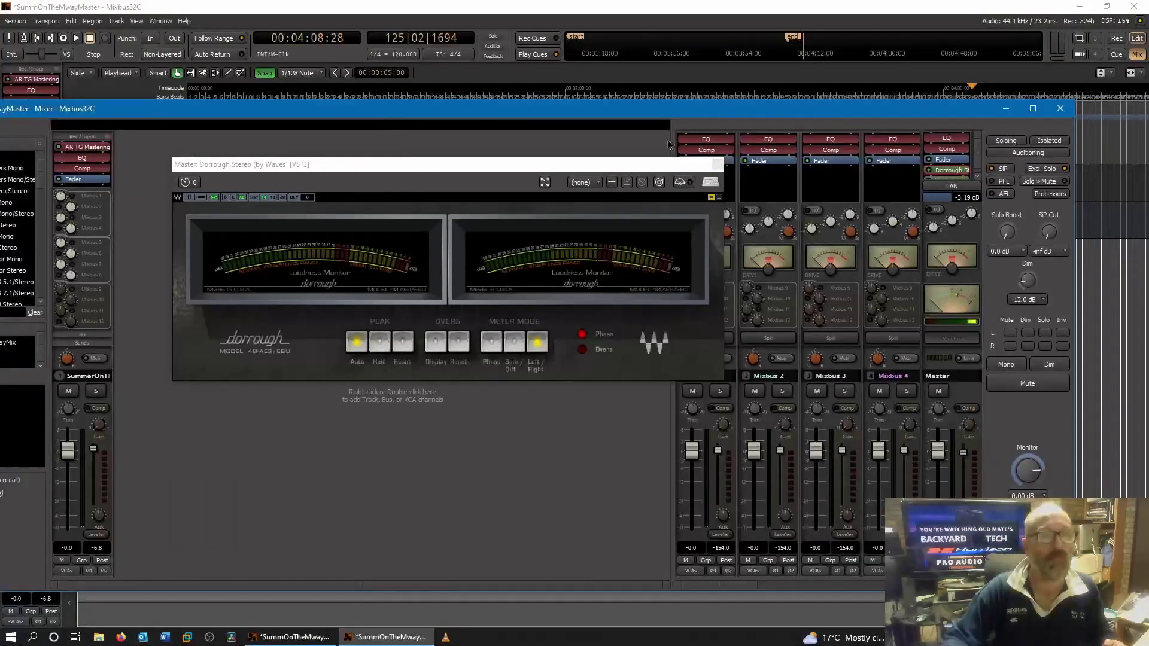
double_click(666, 113)
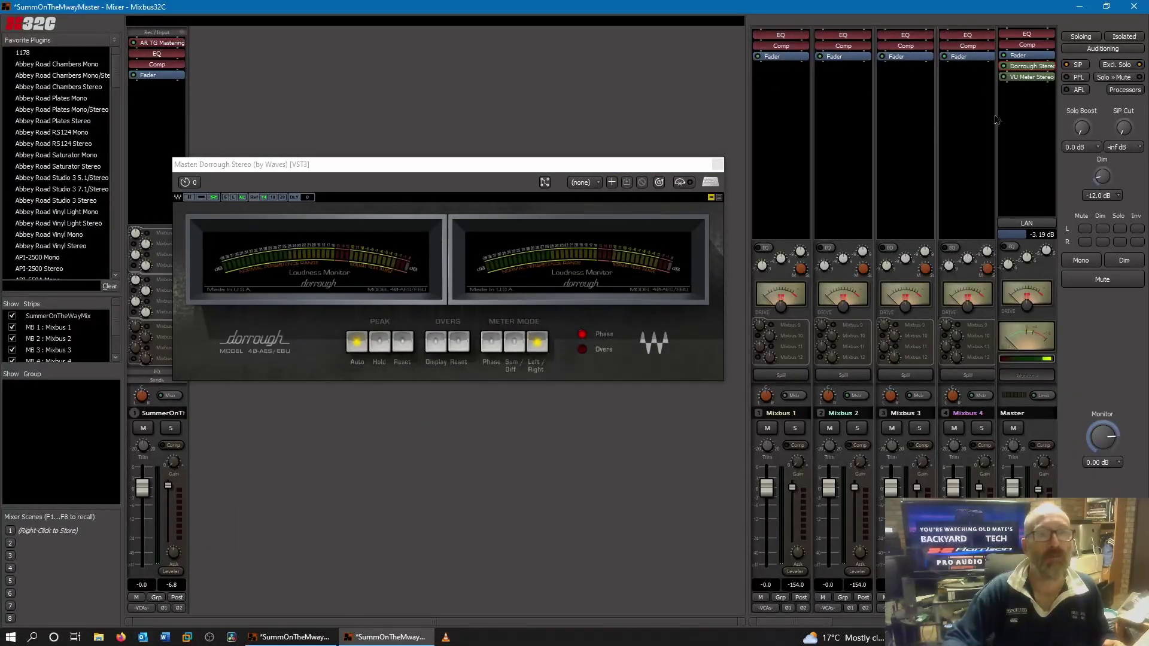
- Open the VU Meter Stereo plugin on the Master strip for a look, close it, and return to the Dorrough meter
double_click(1030, 77)
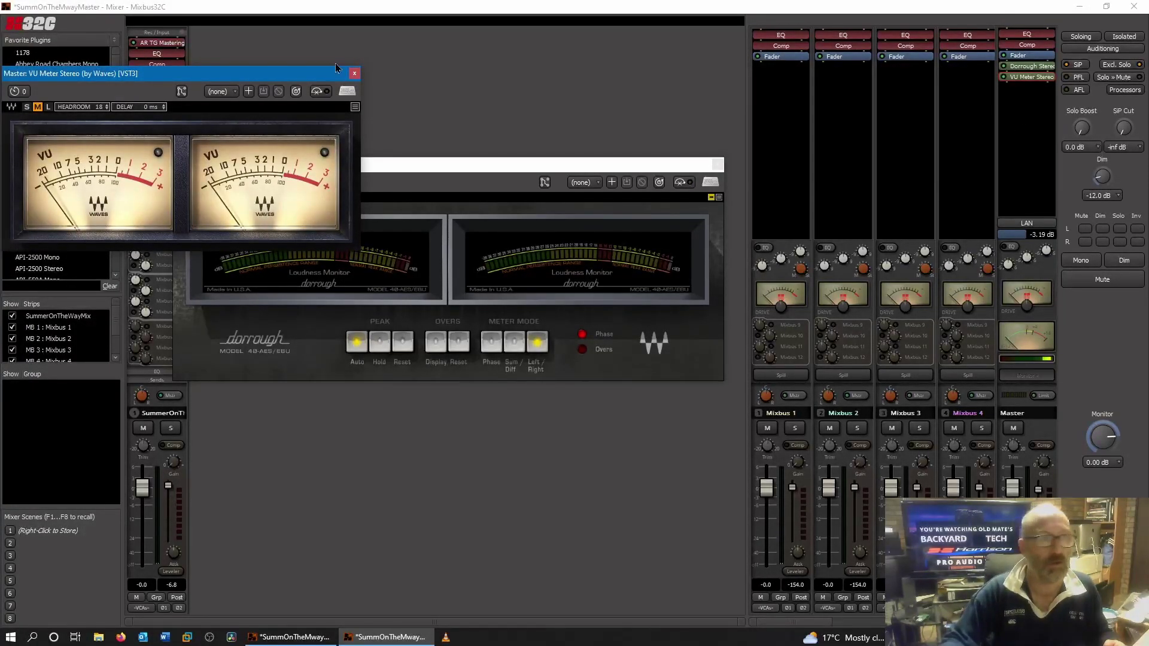
left_click(355, 74)
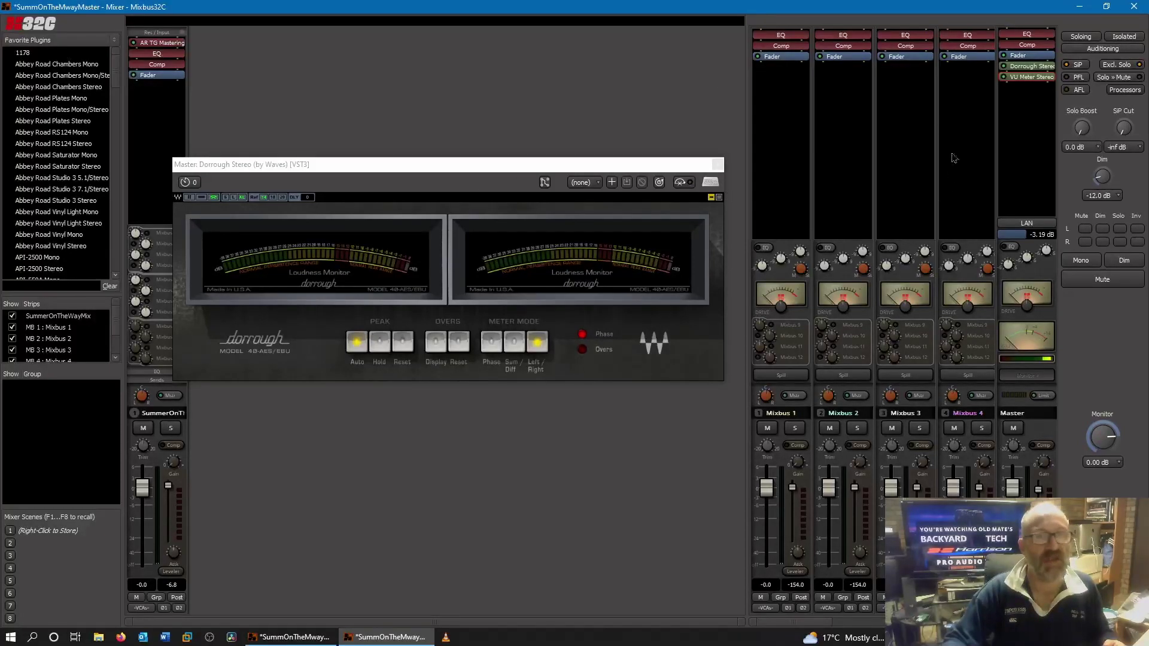
left_click(479, 167)
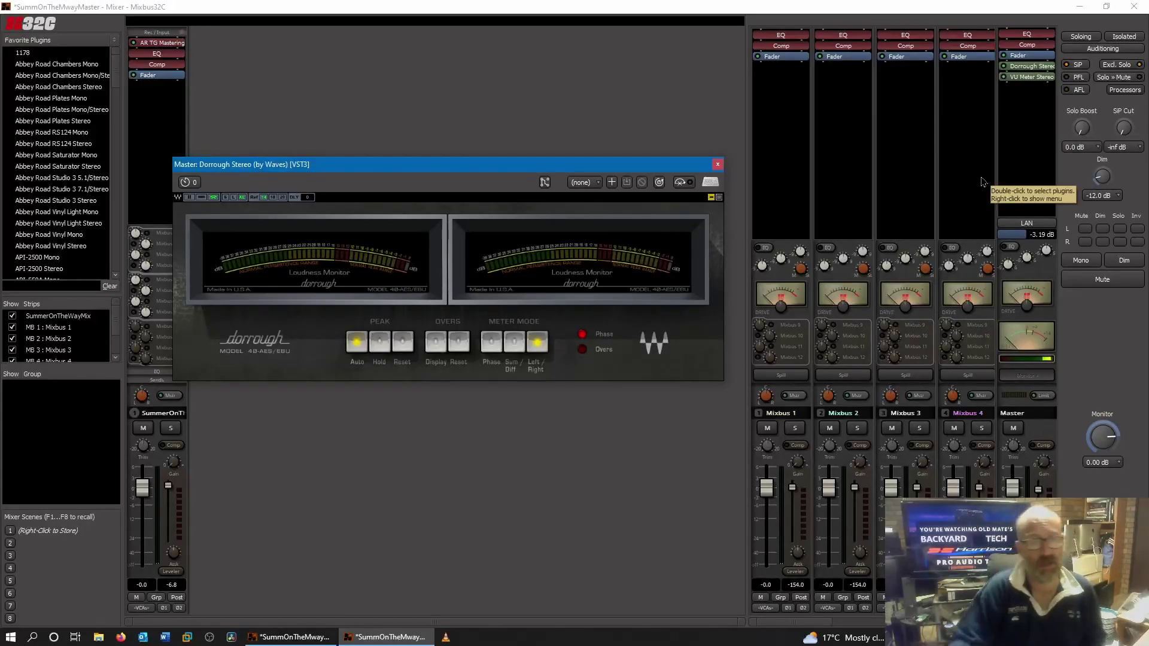
- Bring up the editor window in place of the mixer and play the session from its start
left_click(311, 638)
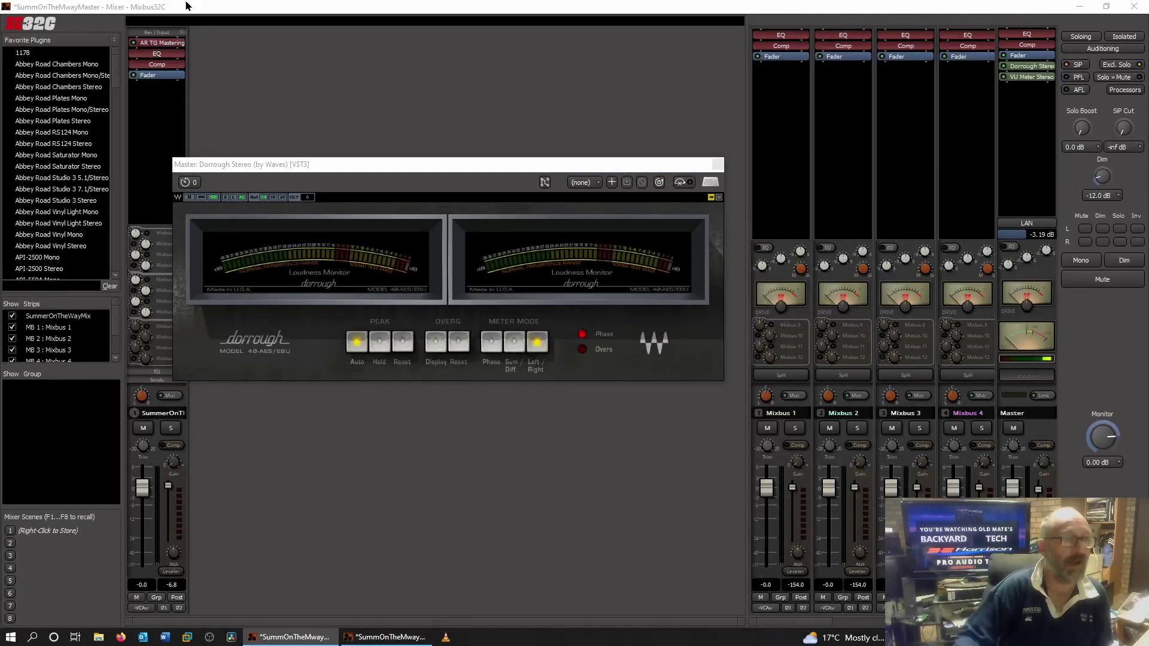
left_click(386, 638)
left_click(294, 638)
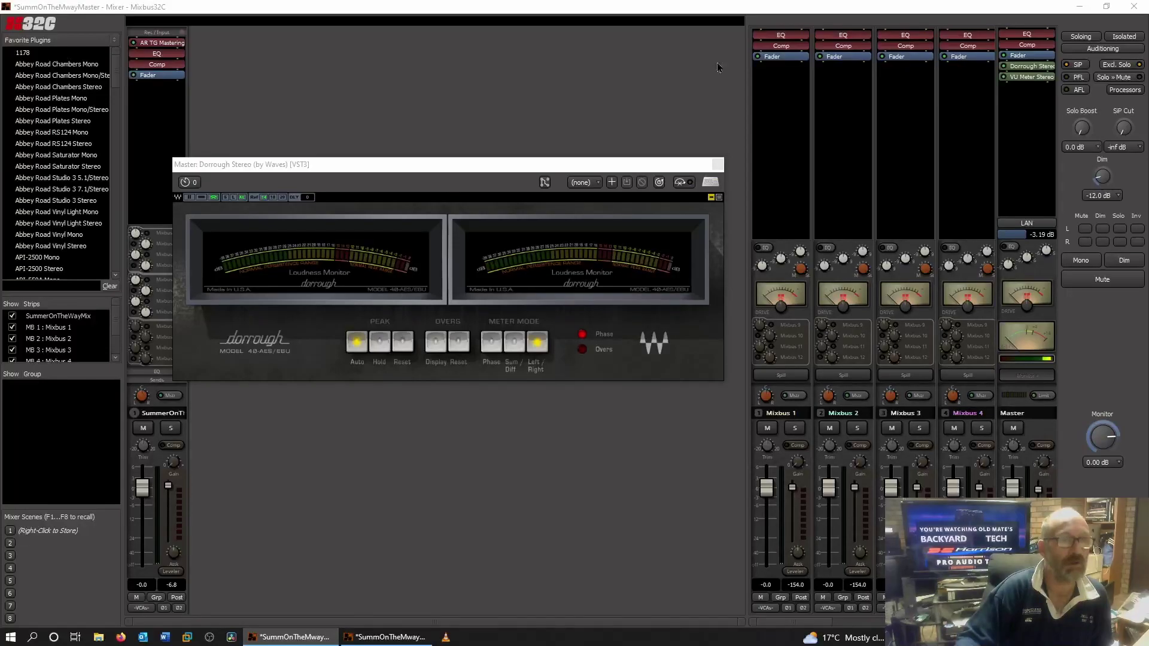
left_click(1079, 6)
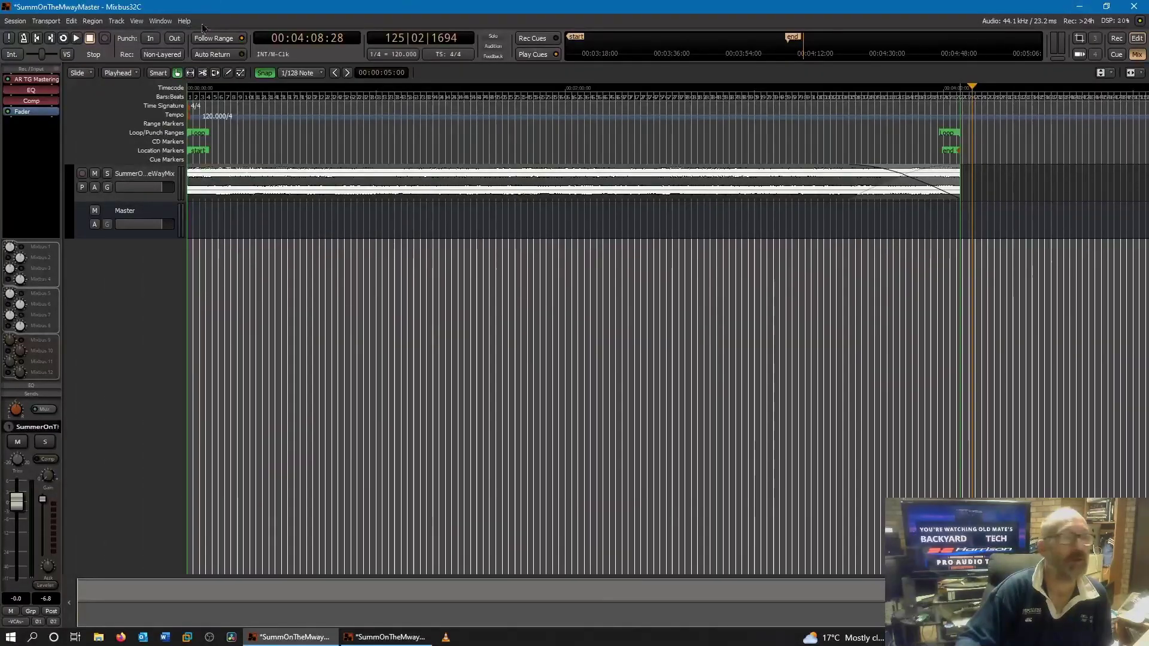
key("Home")
left_click(76, 38)
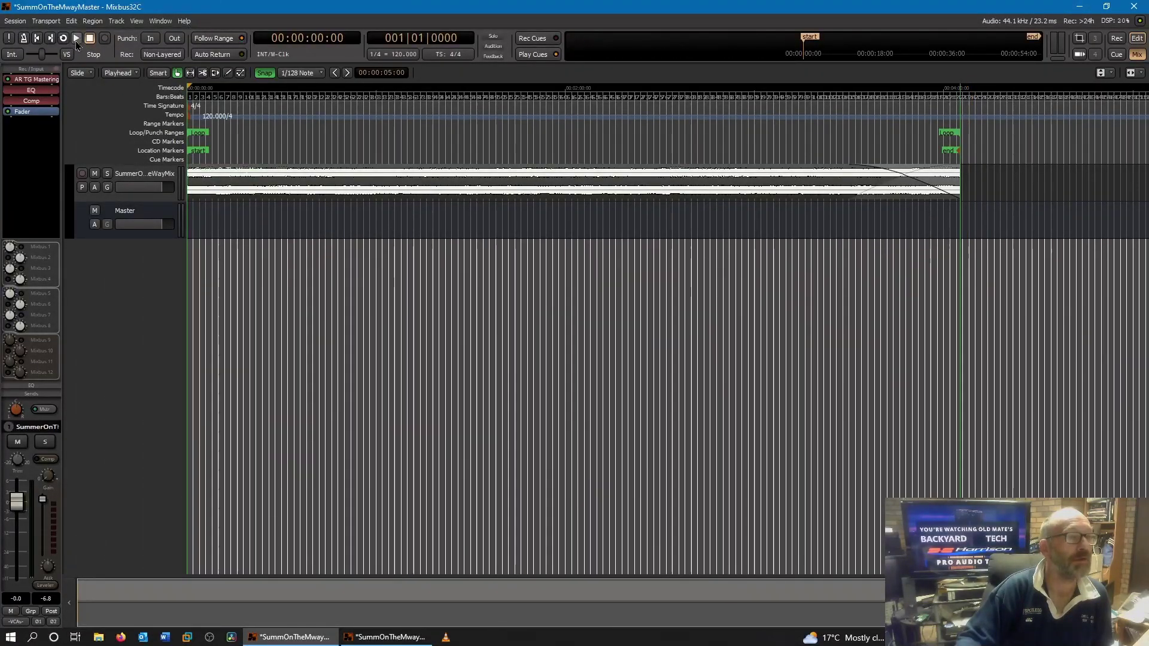
- Return to the mixer window, then close and reopen the Dorrough Stereo plugin on the Master strip
left_click(387, 638)
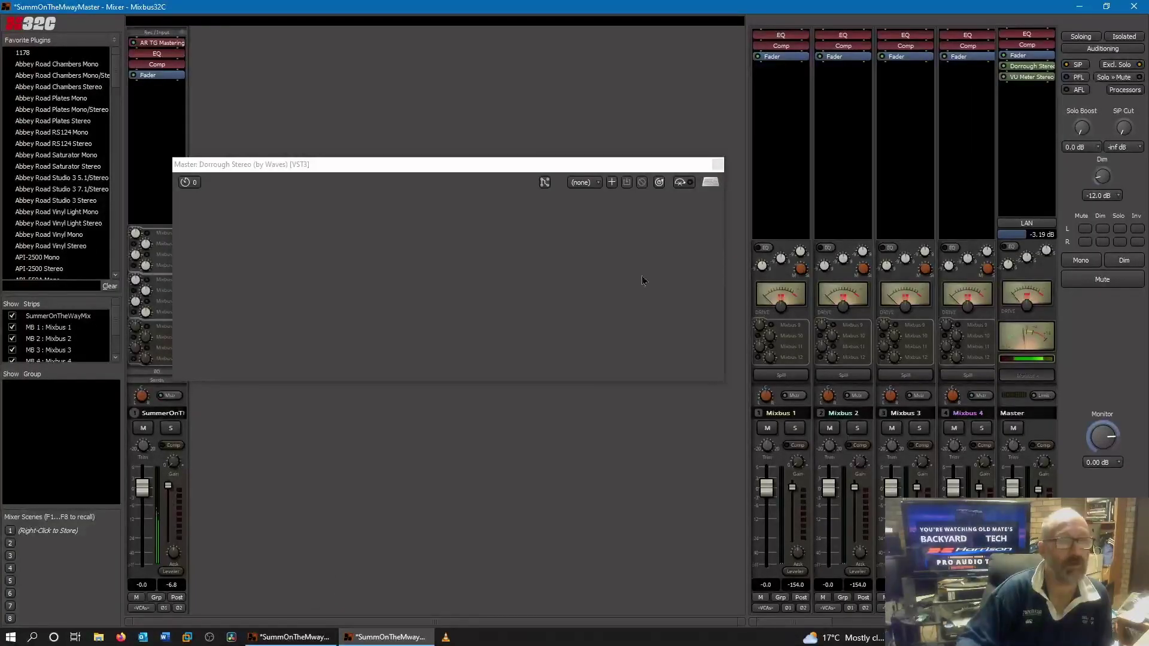
left_click(719, 163)
left_click(718, 163)
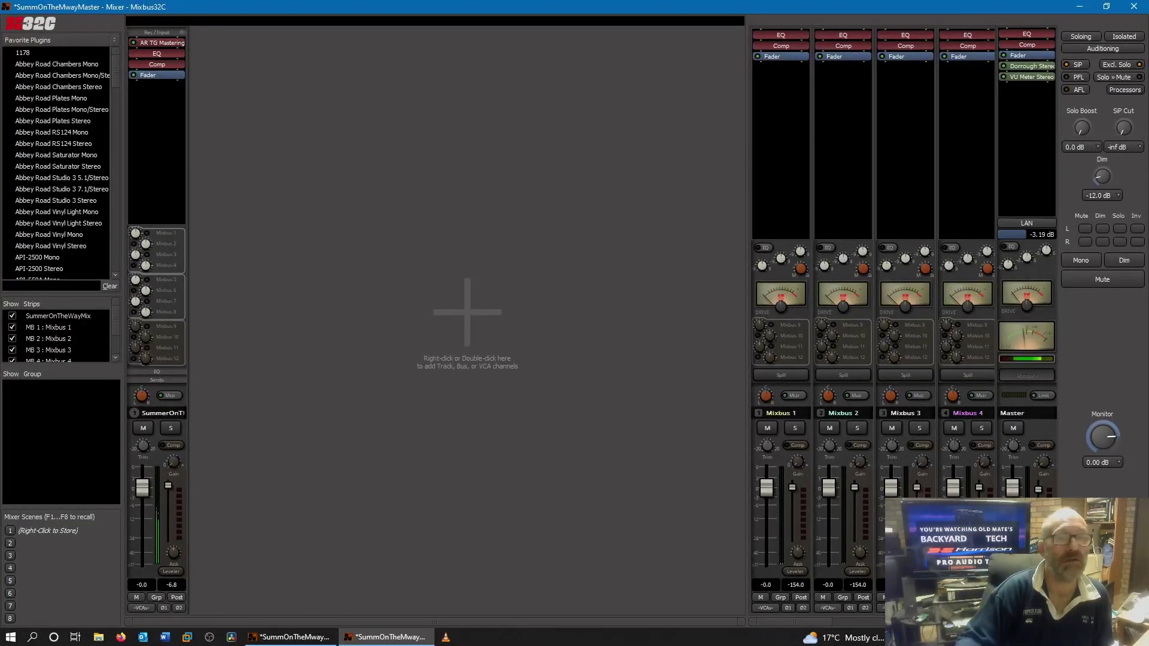
double_click(1016, 66)
- Open the Master strip's VU Meter Stereo above the Dorrough meter, compare both during playback, and close the VU meter
double_click(1029, 77)
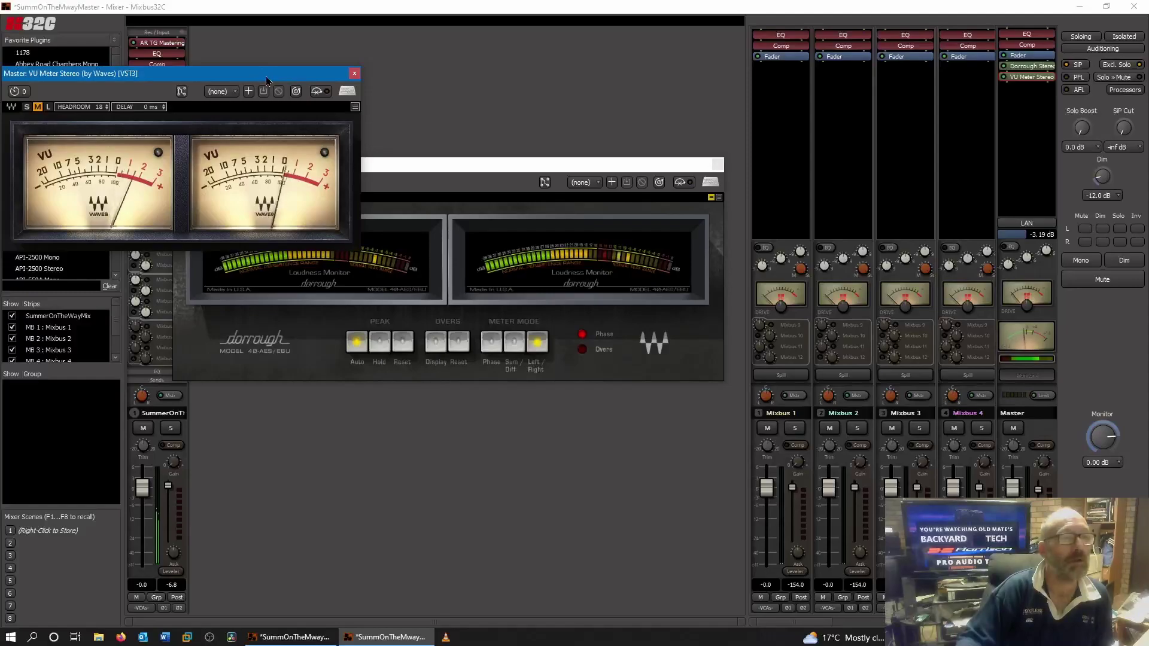
left_click_drag(250, 74, 463, 0)
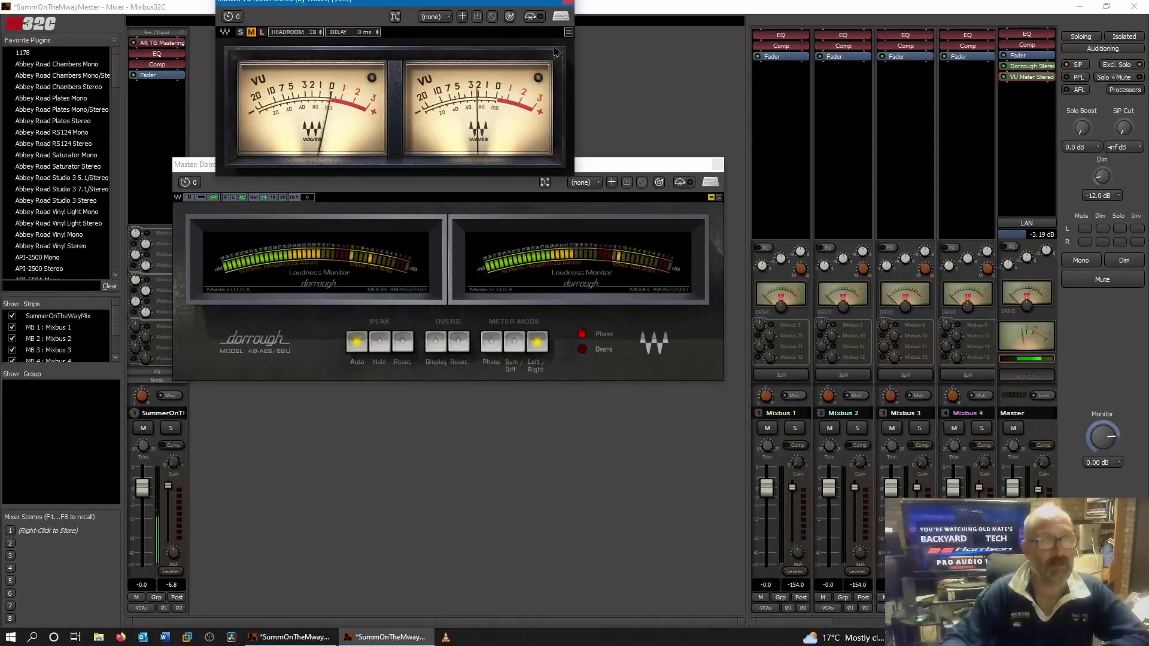
left_click(573, 4)
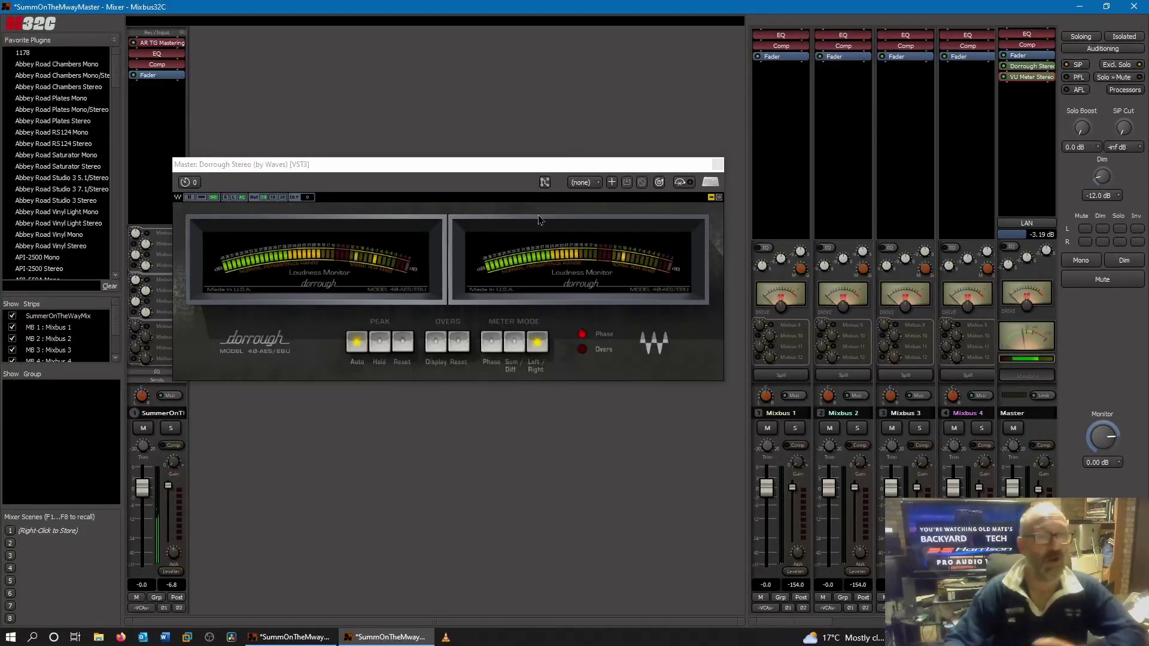